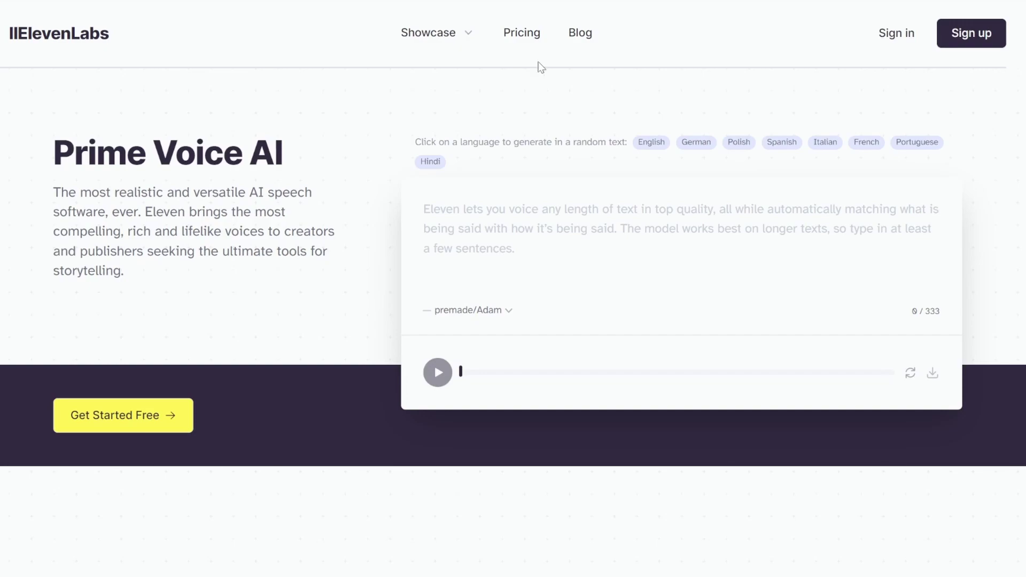
Step: On the Starter plan card, highlight 'Access to Instant Voice Cloning' and the First Month 80% Off offer
{"action": "scroll", "coordinate": [612, 207], "scroll_direction": "down", "scroll_amount": 1}
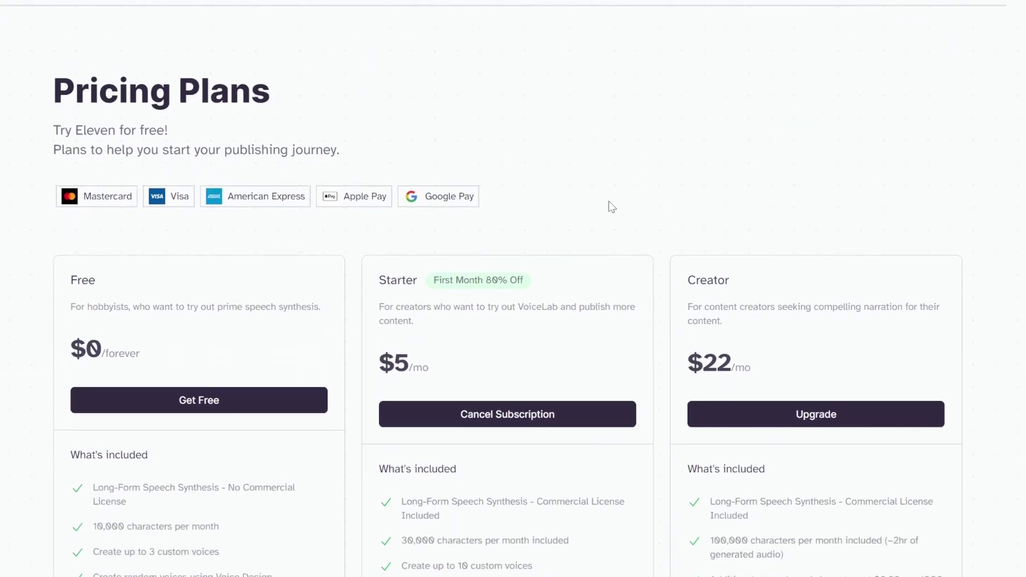
{"action": "scroll", "coordinate": [608, 201], "scroll_direction": "down", "scroll_amount": 3}
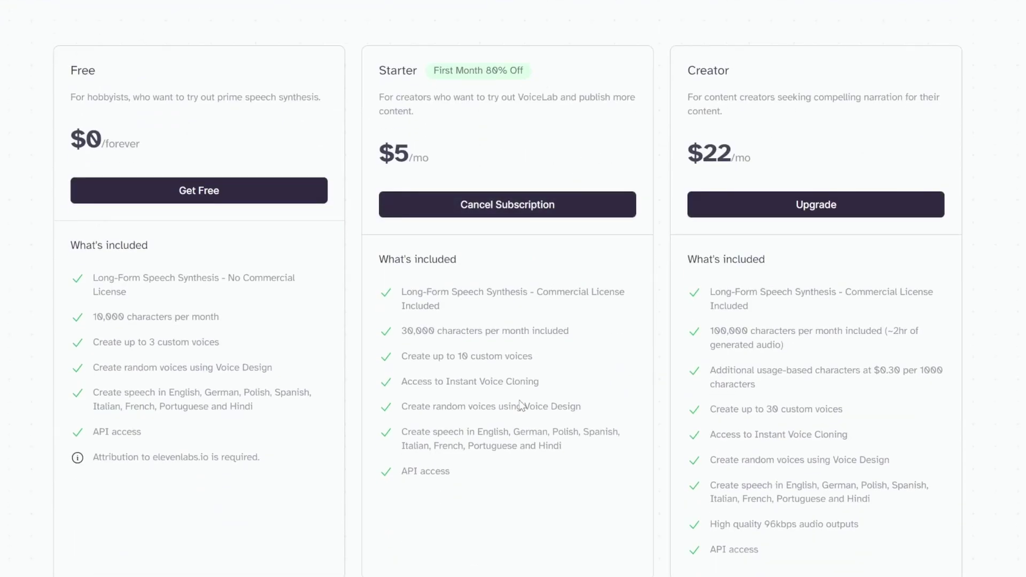
{"action": "left_click_drag", "start_coordinate": [388, 383], "coordinate": [531, 383]}
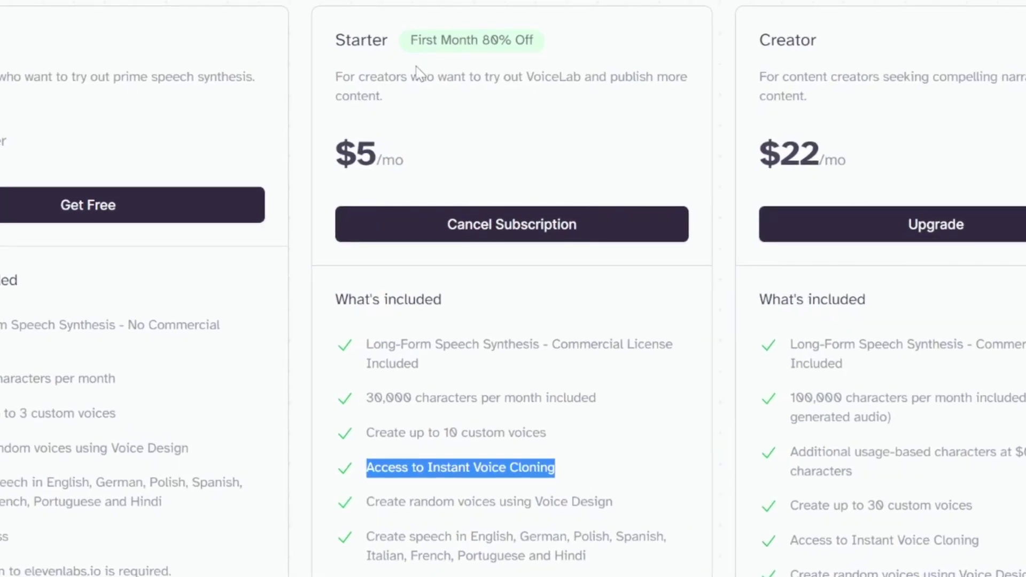
{"action": "left_click", "coordinate": [422, 64]}
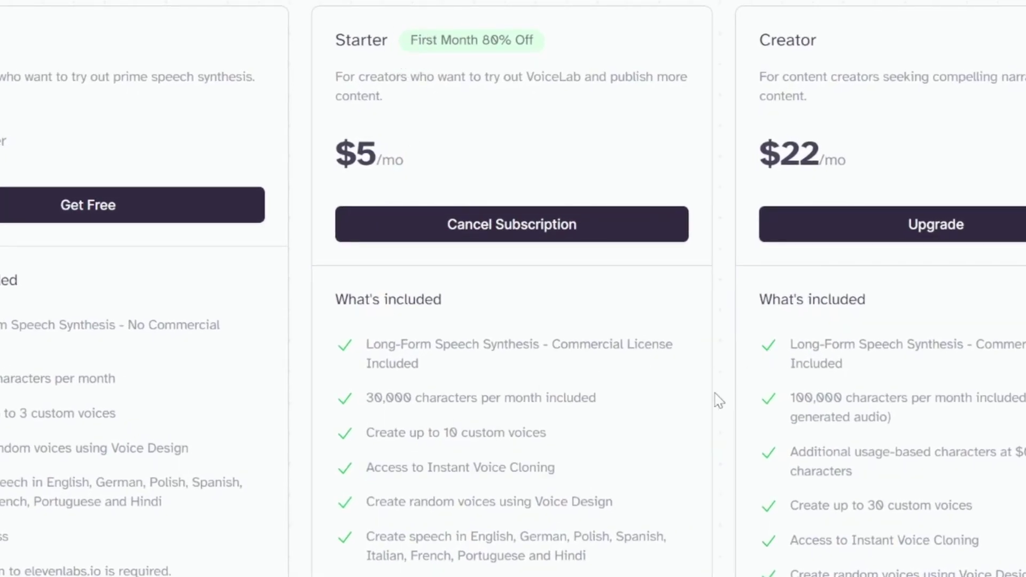
{"action": "left_click_drag", "start_coordinate": [394, 46], "coordinate": [545, 41]}
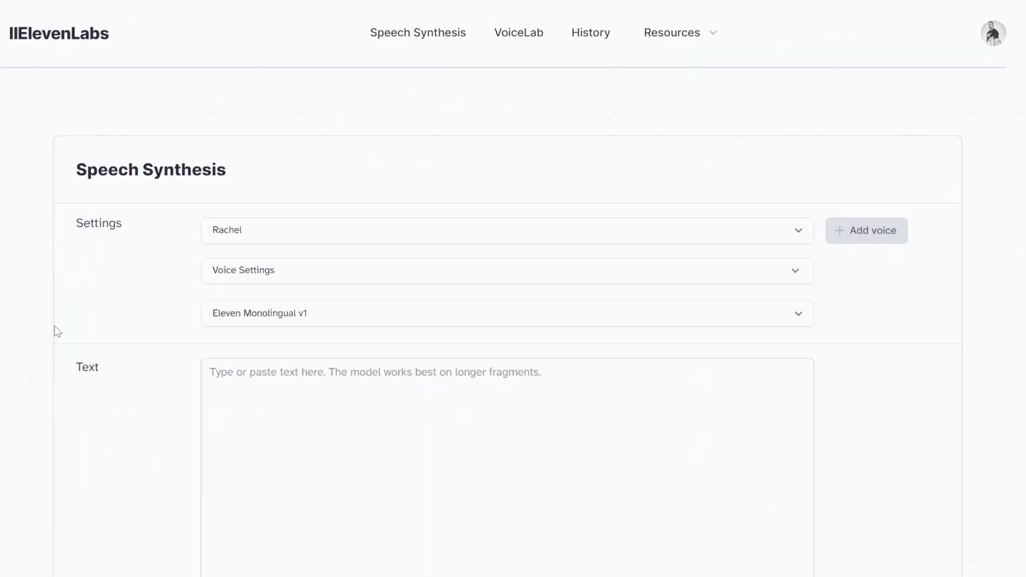
Step: Browse the voice list, keep Rachel selected, and switch to the VoiceLab page
{"action": "left_click", "coordinate": [319, 238]}
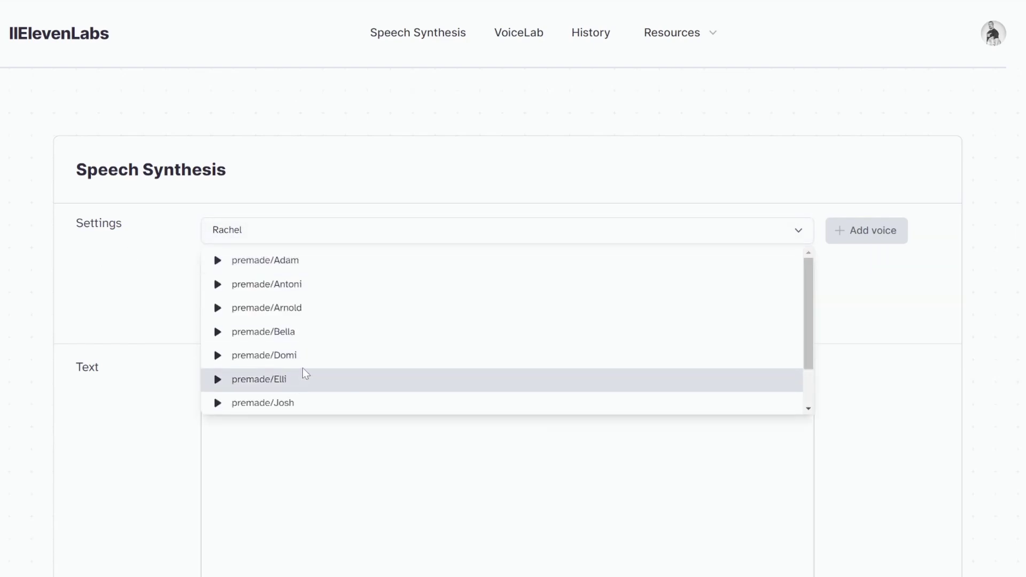
{"action": "scroll", "coordinate": [304, 376], "scroll_direction": "down", "scroll_amount": 1}
{"action": "scroll", "coordinate": [304, 372], "scroll_direction": "up", "scroll_amount": 1}
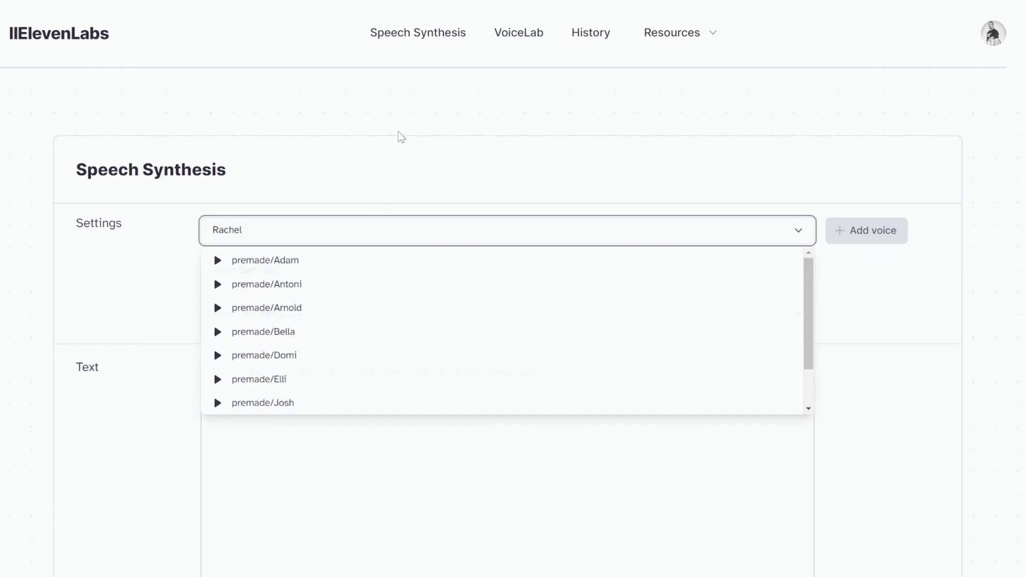
{"action": "left_click", "coordinate": [278, 192]}
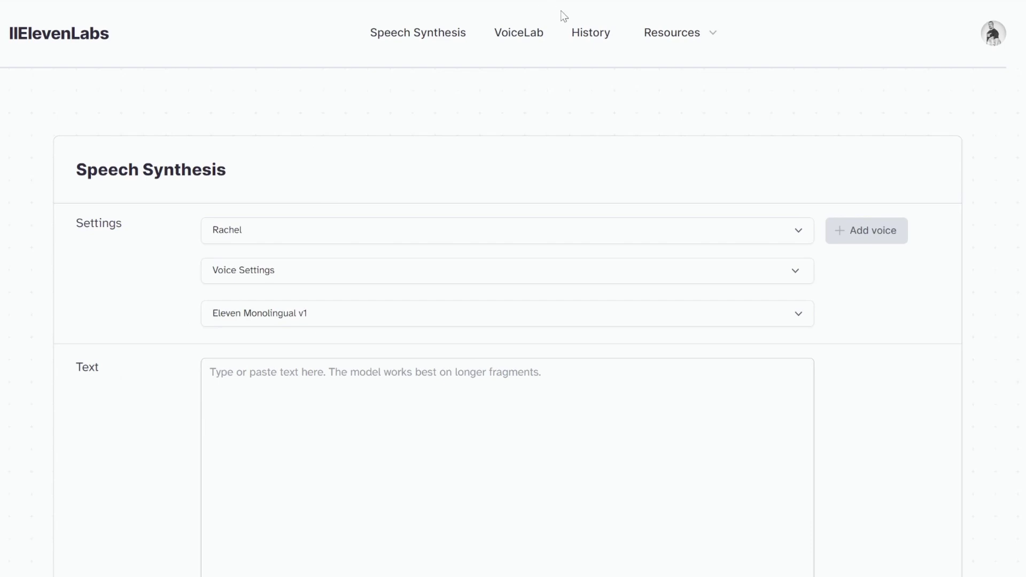
{"action": "left_click", "coordinate": [533, 33]}
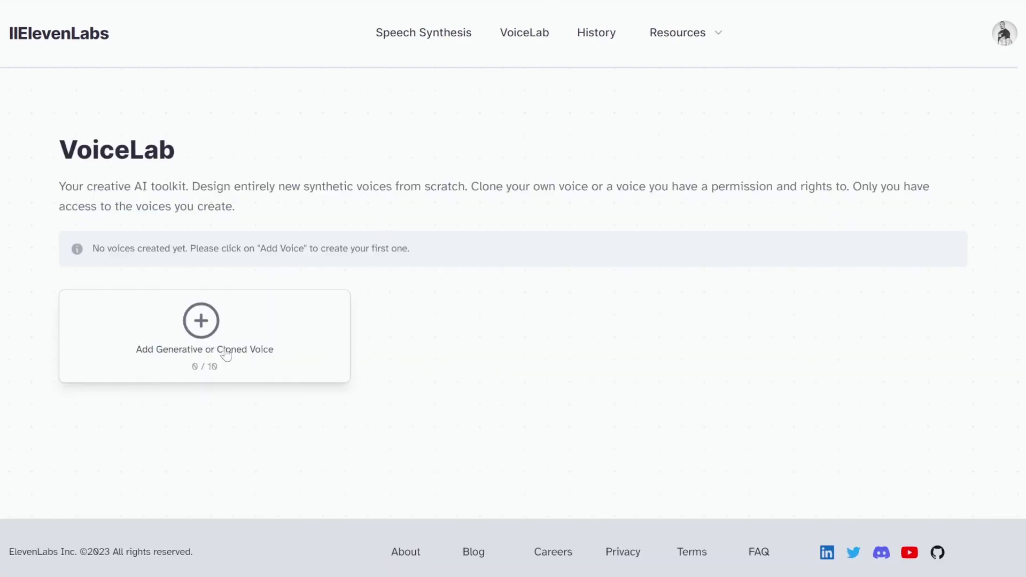
Step: Start a new voice from the 'Add Generative or Cloned Voice' card
{"action": "left_click", "coordinate": [194, 348]}
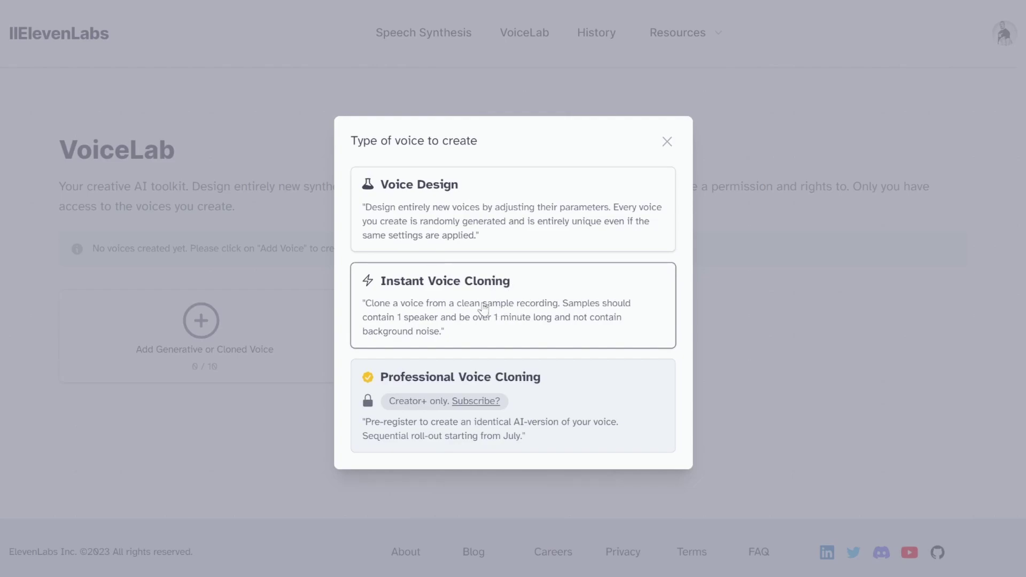
Step: Choose Instant Voice Cloning and name the new voice 'Leon', noting Samples 0 / 25
{"action": "left_click", "coordinate": [513, 298]}
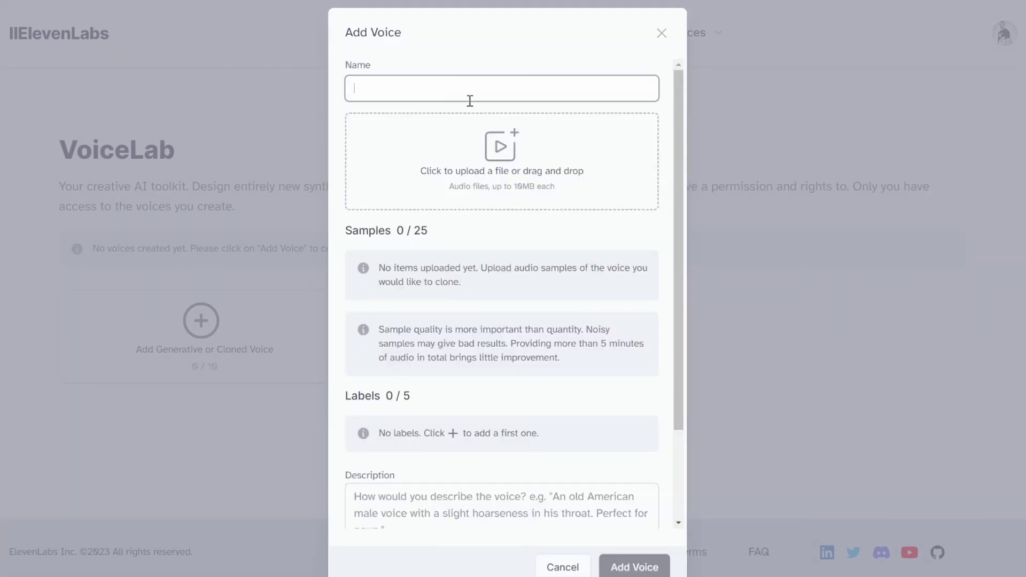
{"action": "type", "text": "Leon"}
{"action": "left_click_drag", "start_coordinate": [332, 232], "coordinate": [458, 242]}
{"action": "left_click", "coordinate": [458, 241]}
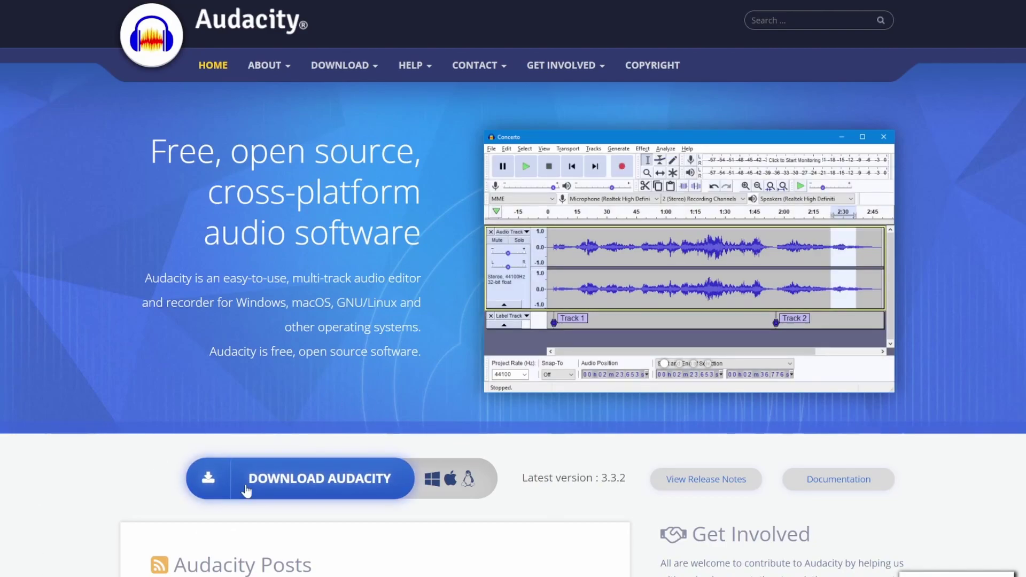
Step: Download the Audacity installer for Windows from audacityteam.org
{"action": "left_click", "coordinate": [298, 479]}
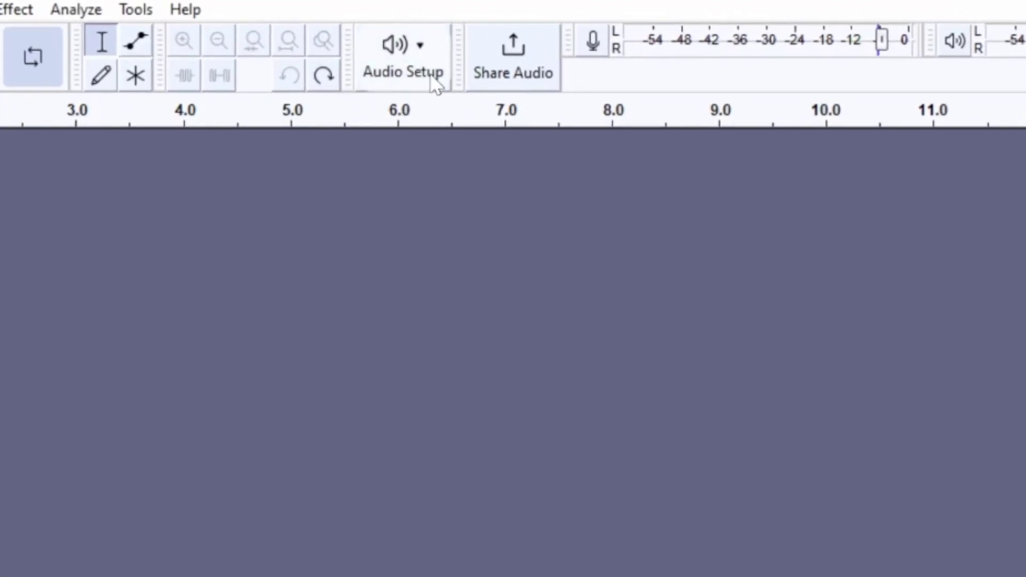
{"action": "left_click", "coordinate": [434, 81]}
{"action": "mouse_move", "coordinate": [503, 194]}
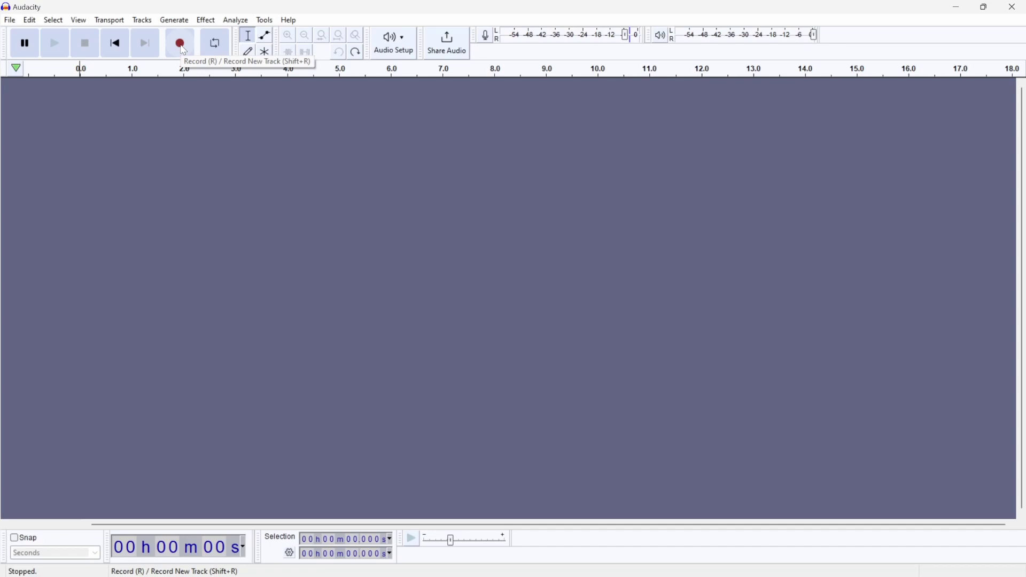
Step: Record a spoken voice sample of about 28 seconds on the Audio 1 track
{"action": "left_click", "coordinate": [181, 44]}
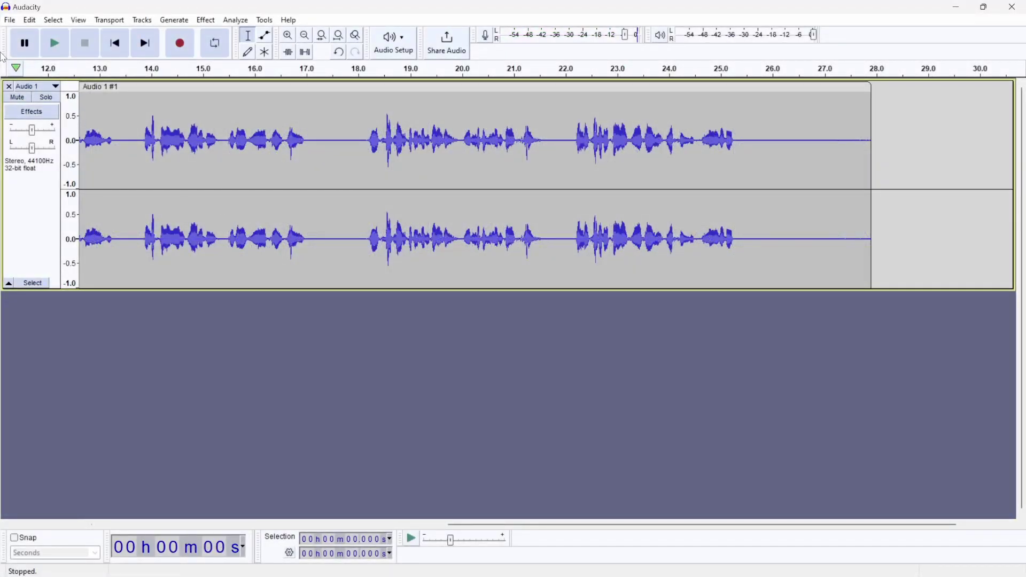
Step: Export the Audacity recording as a WAV file via File > Export
{"action": "left_click", "coordinate": [10, 21]}
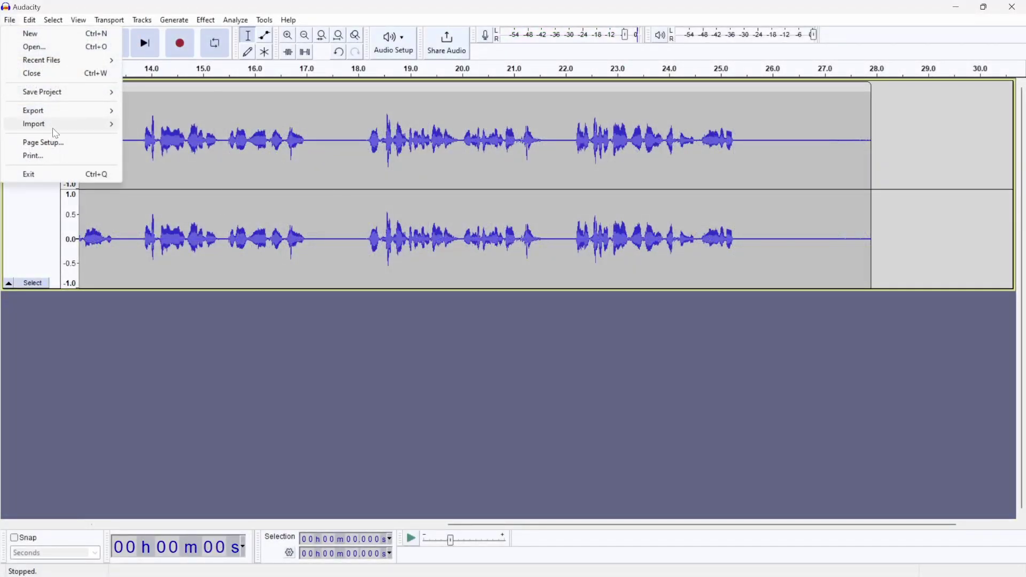
{"action": "mouse_move", "coordinate": [68, 116]}
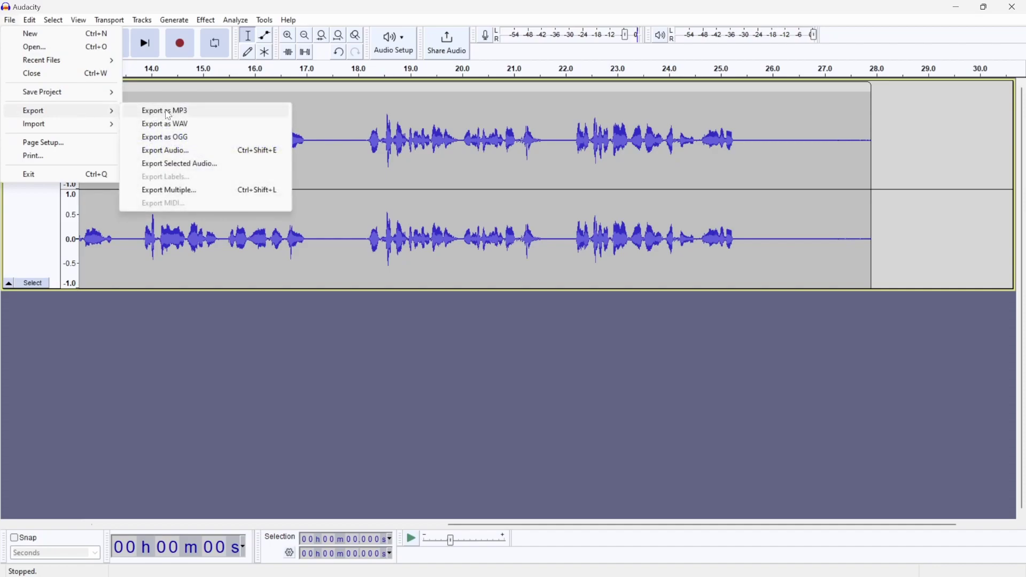
{"action": "left_click", "coordinate": [167, 124]}
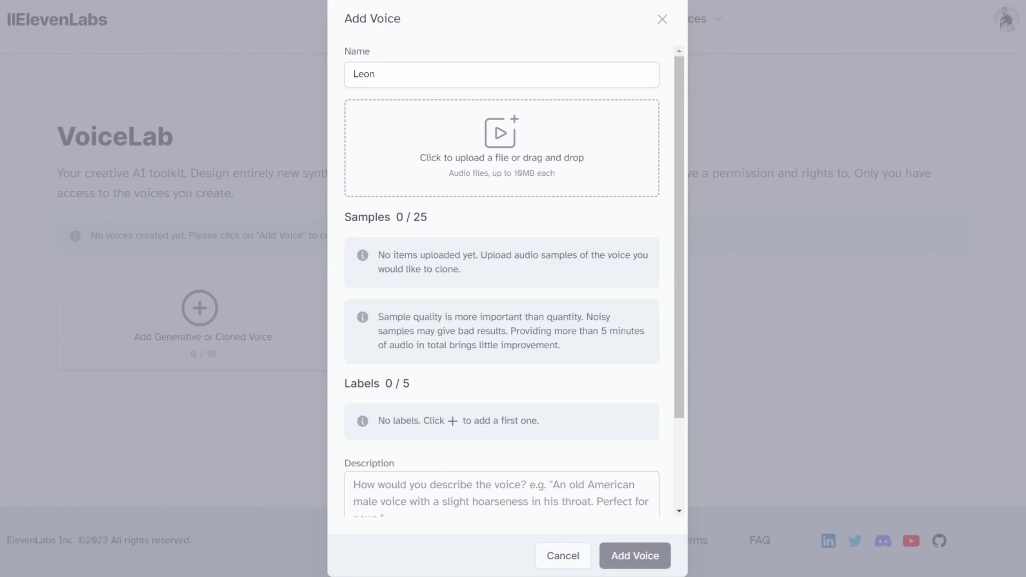
Step: Upload the recordings from the Audio folder as voice samples for Leon
{"action": "left_click_drag", "start_coordinate": [342, 219], "coordinate": [445, 225]}
{"action": "left_click", "coordinate": [445, 225]}
{"action": "left_click", "coordinate": [516, 148]}
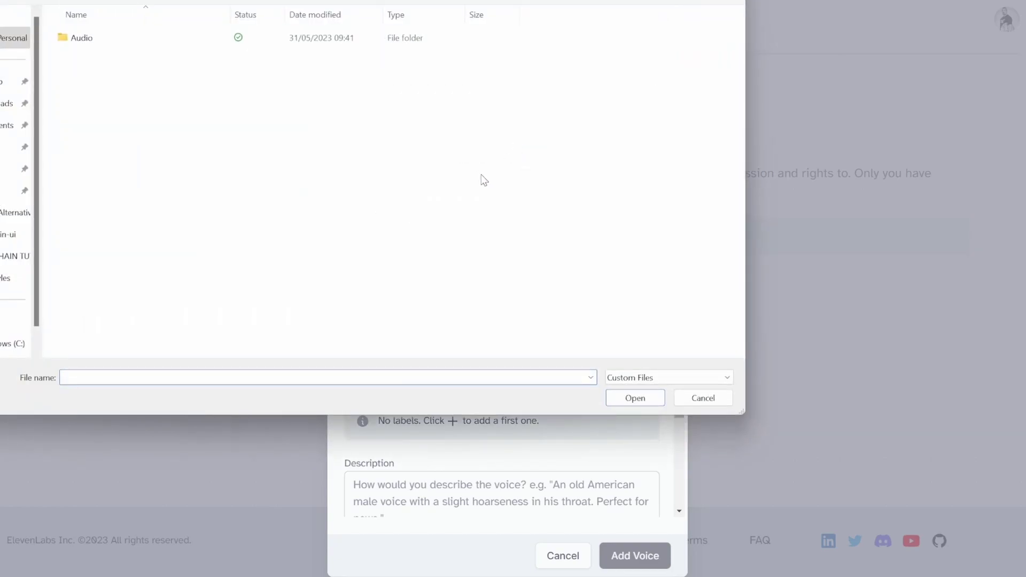
{"action": "double_click", "coordinate": [82, 38]}
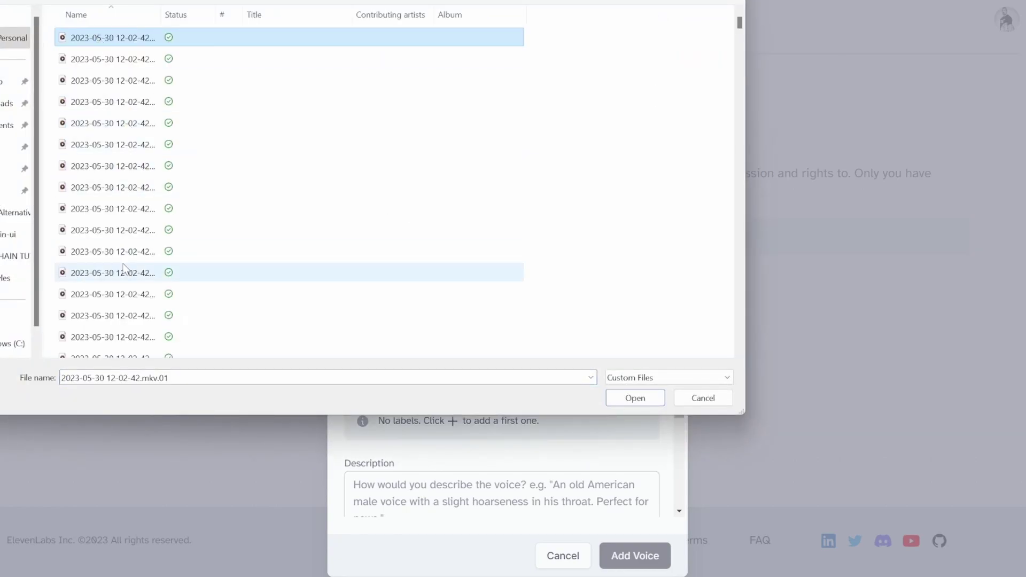
{"action": "scroll", "coordinate": [124, 267], "scroll_direction": "down", "scroll_amount": 1}
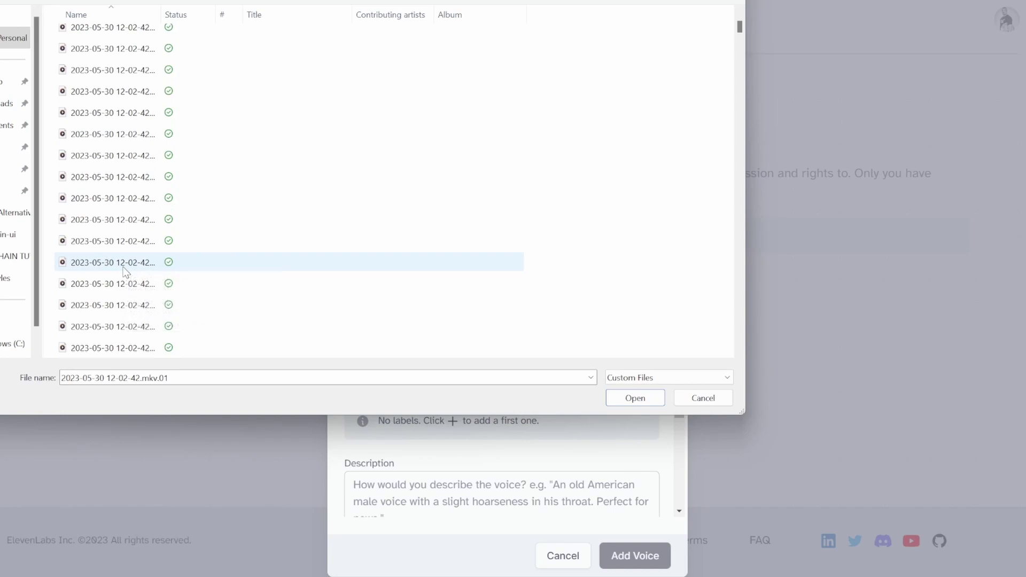
{"action": "double_click", "coordinate": [139, 332]}
Step: Paste the male Afrikaans-accent description, confirm cloning rights, and add the Leon voice
{"action": "scroll", "coordinate": [534, 249], "scroll_direction": "down", "scroll_amount": 5}
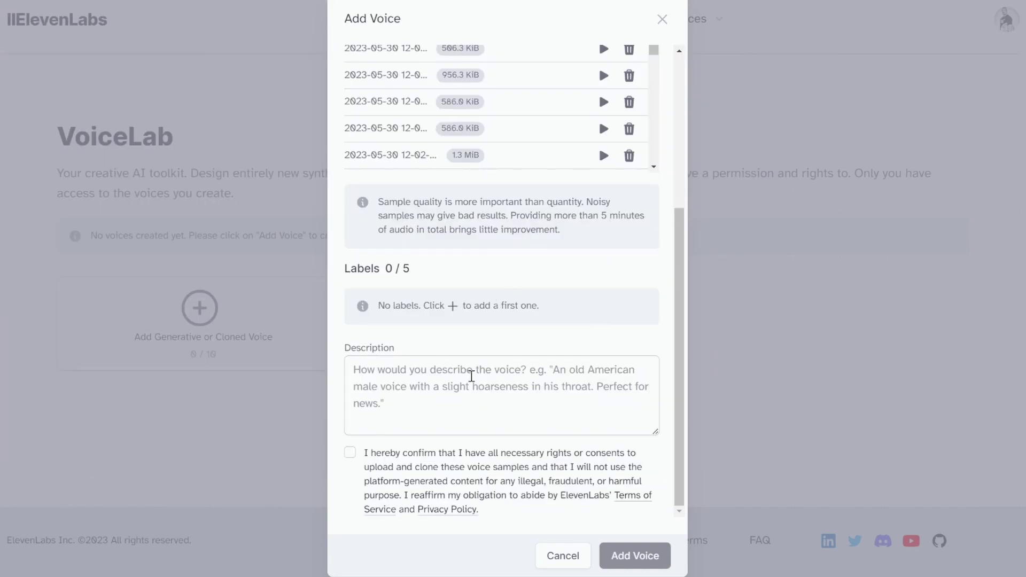
{"action": "left_click", "coordinate": [470, 405]}
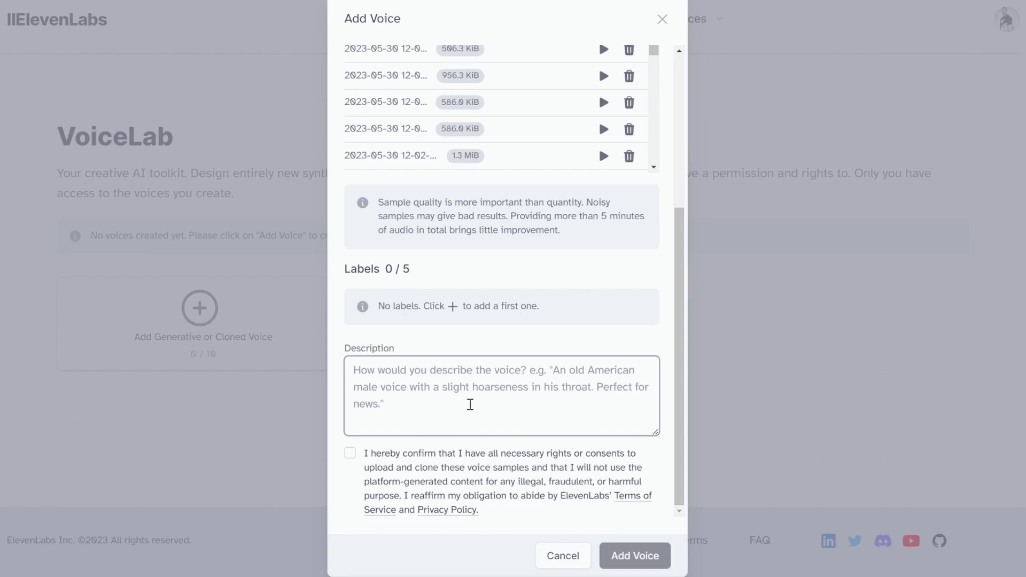
{"action": "type", "text": "A male with an Afrikaans accent."}
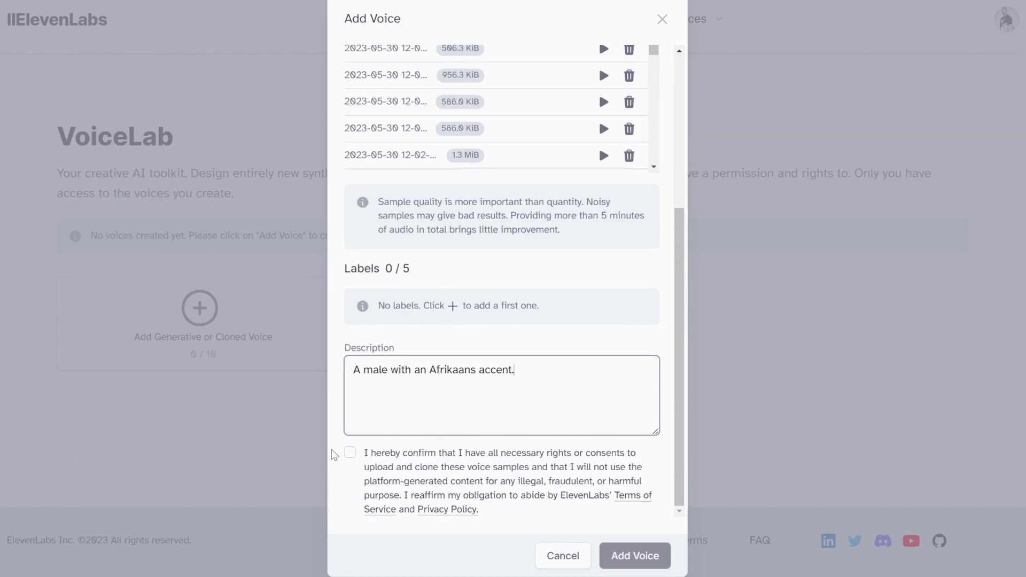
{"action": "left_click", "coordinate": [351, 453]}
{"action": "scroll", "coordinate": [534, 502], "scroll_direction": "down", "scroll_amount": 1}
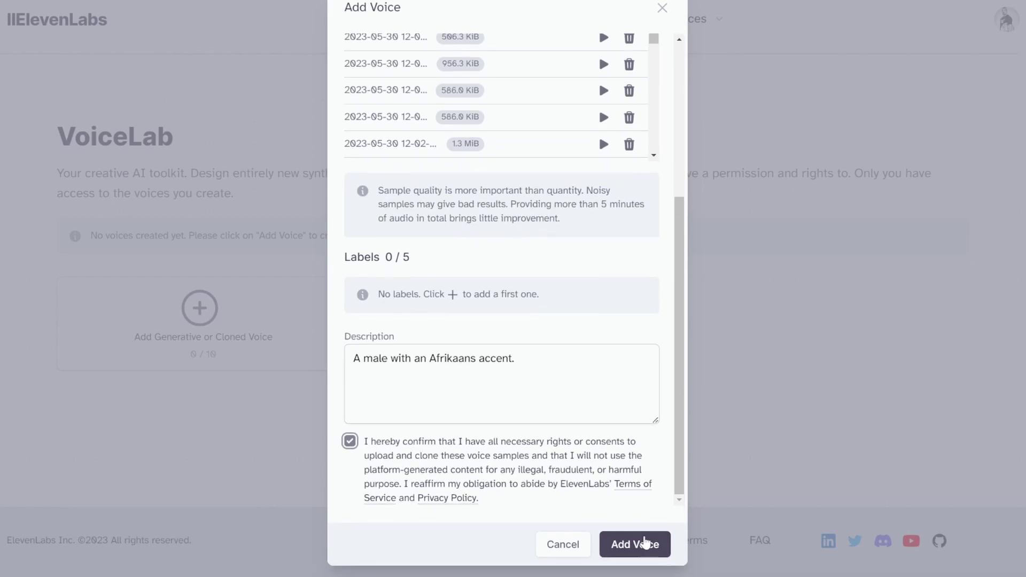
{"action": "left_click", "coordinate": [645, 546]}
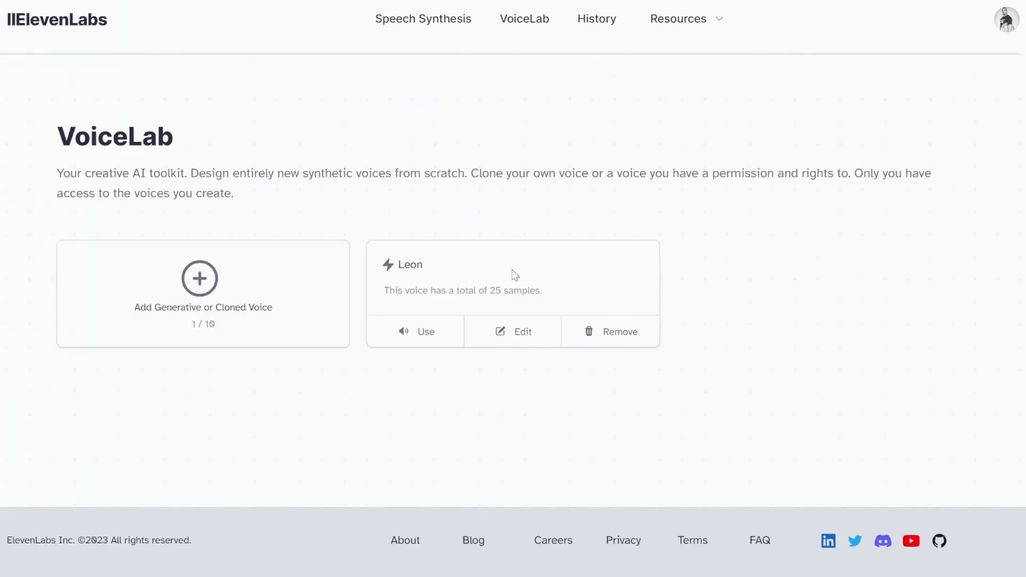
Step: Check Leon's samples in Edit Voice, then use cloned/Leon for speech synthesis
{"action": "left_click_drag", "start_coordinate": [358, 241], "coordinate": [668, 386]}
{"action": "left_click", "coordinate": [665, 386]}
{"action": "left_click", "coordinate": [517, 331]}
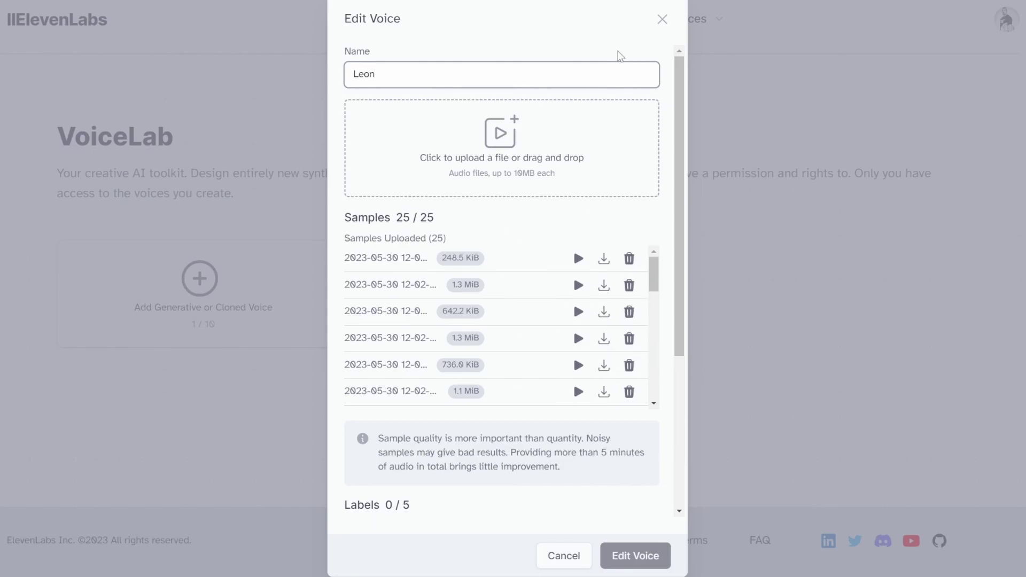
{"action": "left_click", "coordinate": [662, 19]}
{"action": "left_click", "coordinate": [418, 341]}
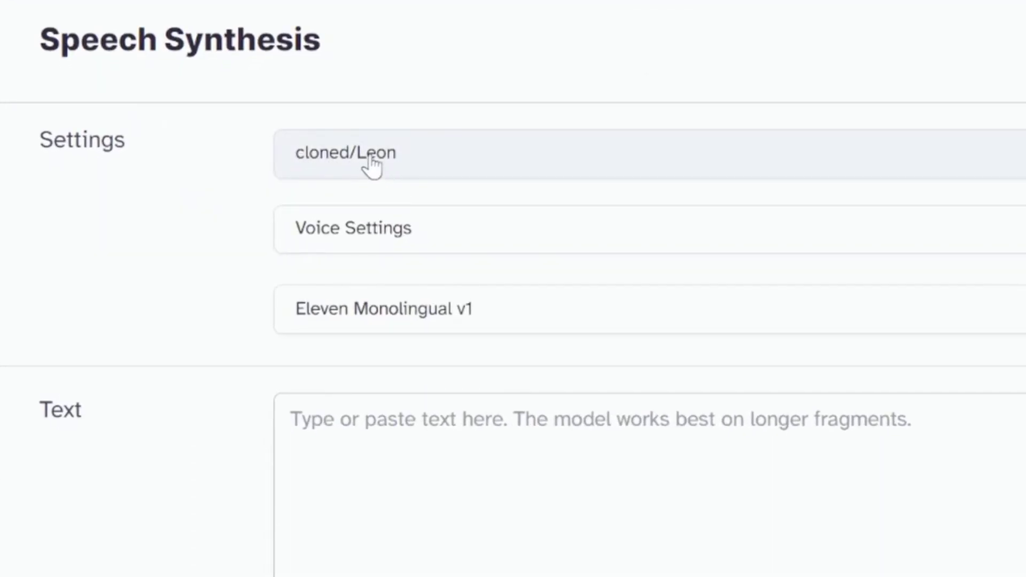
Step: Keep cloned/Leon, expand Voice Settings, and paste the Lila story paragraph as text
{"action": "left_click", "coordinate": [382, 155]}
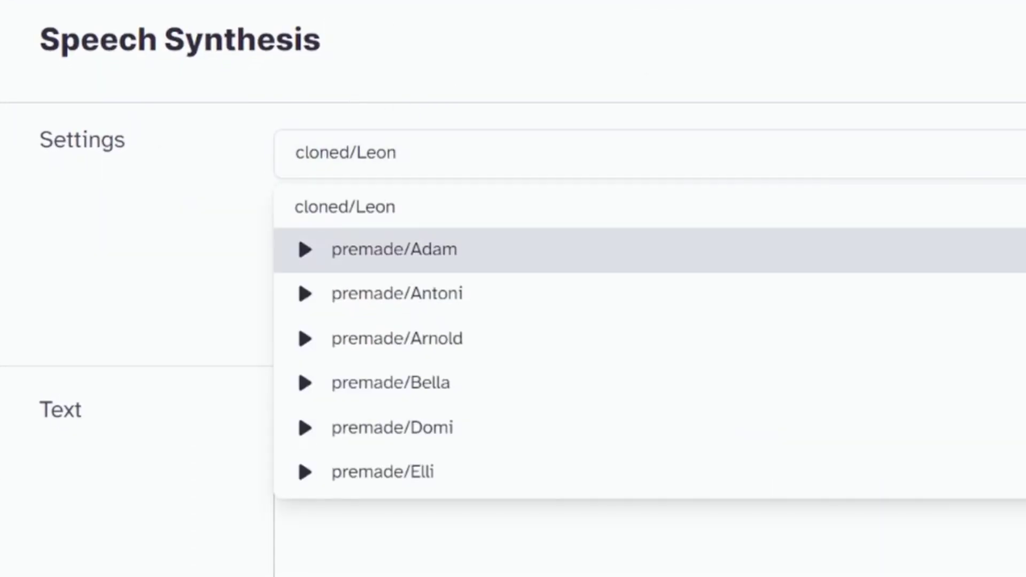
{"action": "scroll", "coordinate": [806, 298], "scroll_direction": "down", "scroll_amount": 2}
{"action": "left_click_drag", "start_coordinate": [807, 298], "coordinate": [810, 222]}
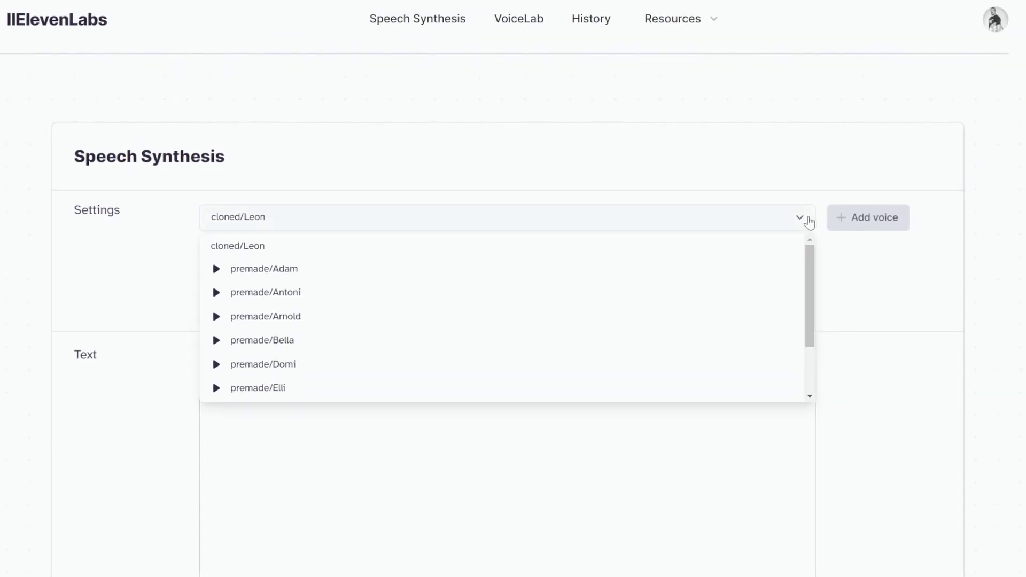
{"action": "left_click", "coordinate": [809, 222]}
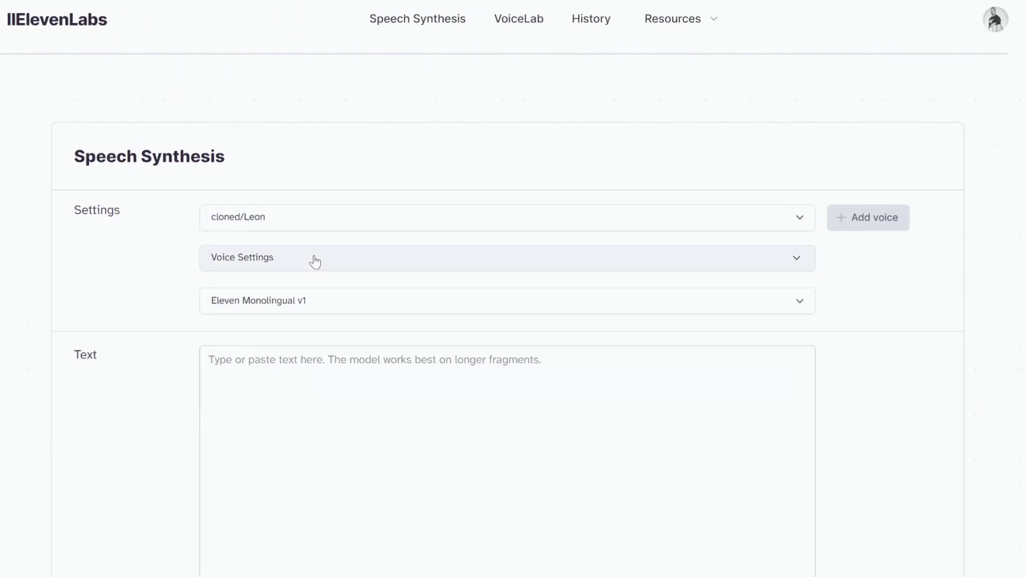
{"action": "left_click", "coordinate": [296, 263]}
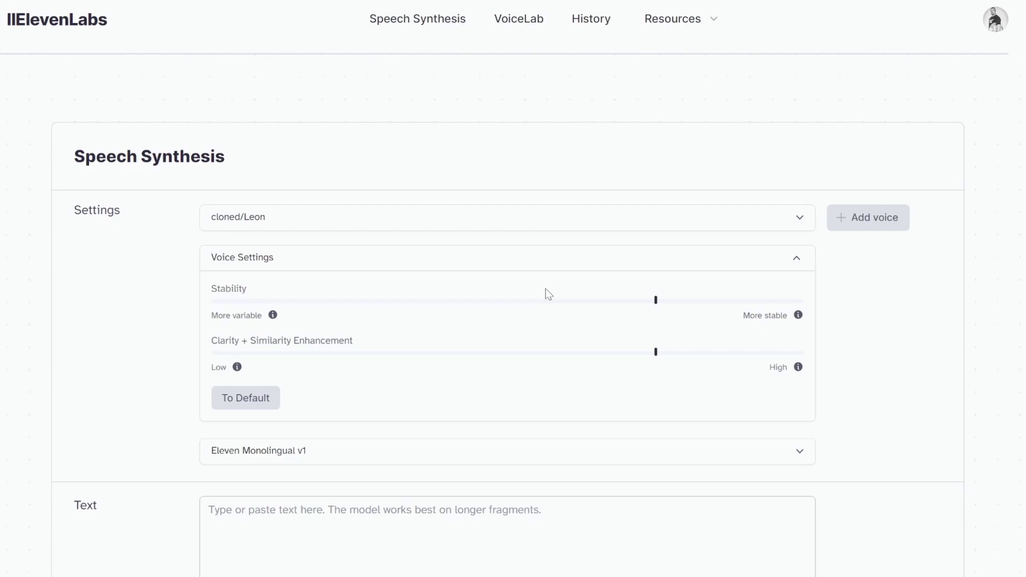
{"action": "scroll", "coordinate": [549, 294], "scroll_direction": "down", "scroll_amount": 4}
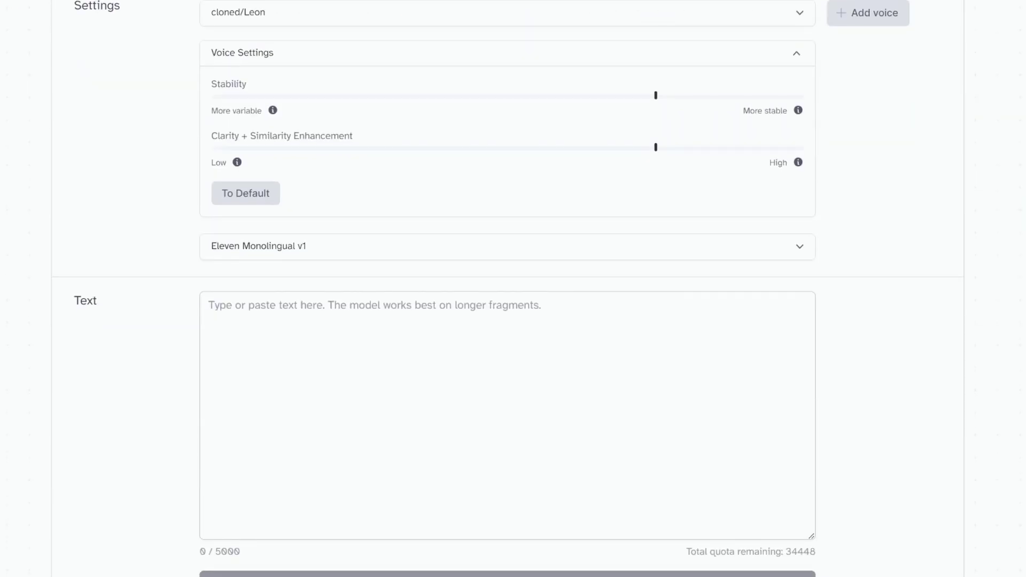
{"action": "left_click", "coordinate": [502, 328]}
{"action": "type", "text": "Once upon a time, in a small village nestled deep within a lush forest, lived a young girl named Lila. Lila had a unique ability: she could communicate with animals."}
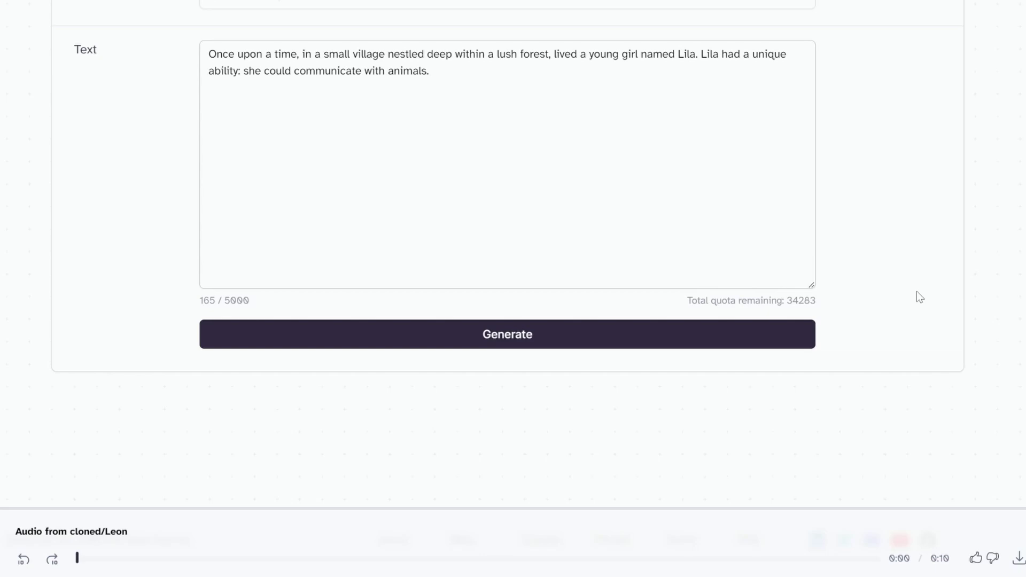
Step: Lower Leon's Clarity + Similarity to about 56% and generate the story audio
{"action": "scroll", "coordinate": [908, 299], "scroll_direction": "up", "scroll_amount": 6}
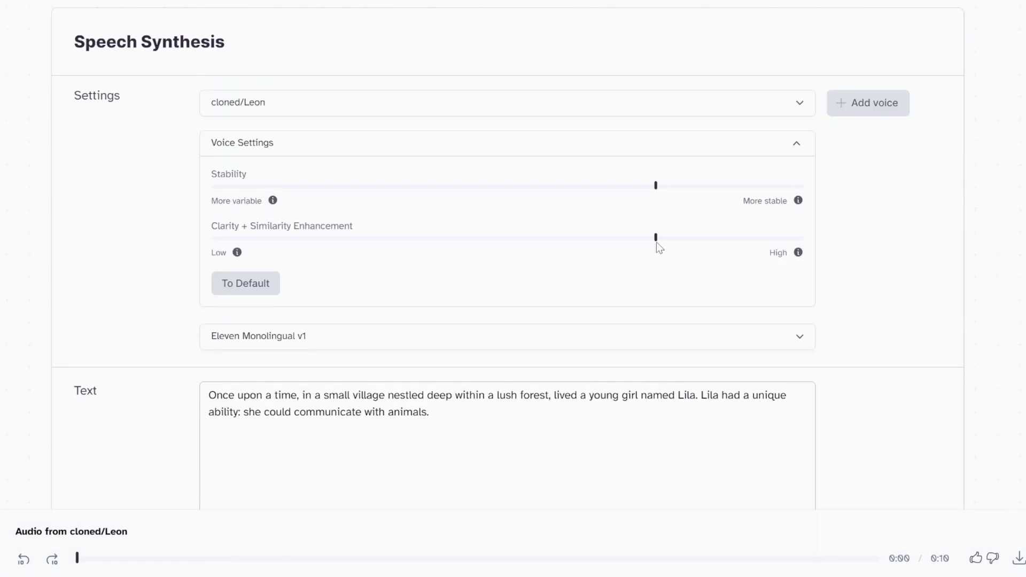
{"action": "left_click_drag", "start_coordinate": [657, 241], "coordinate": [507, 237]}
{"action": "scroll", "coordinate": [479, 265], "scroll_direction": "down", "scroll_amount": 6}
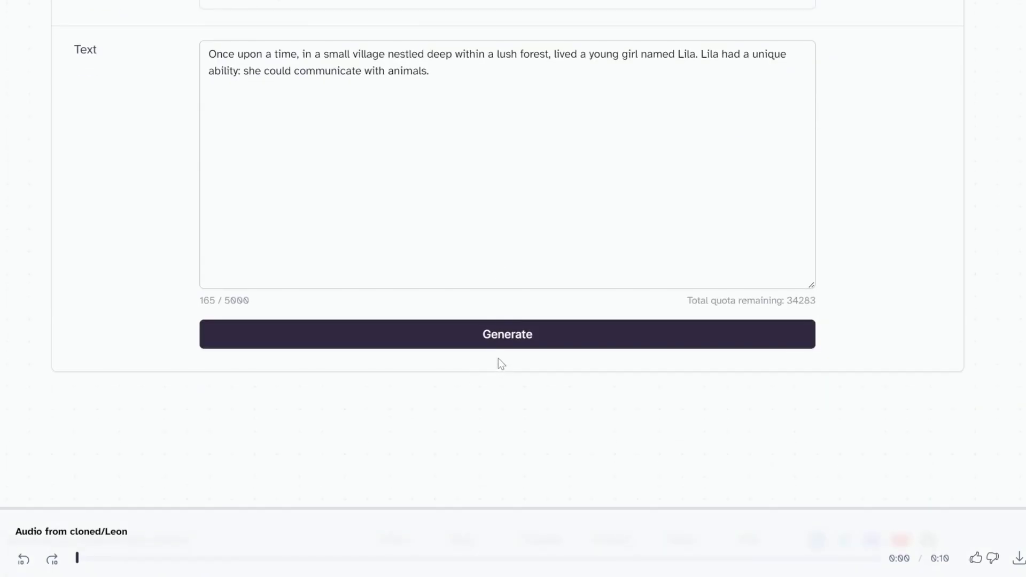
{"action": "left_click", "coordinate": [503, 336]}
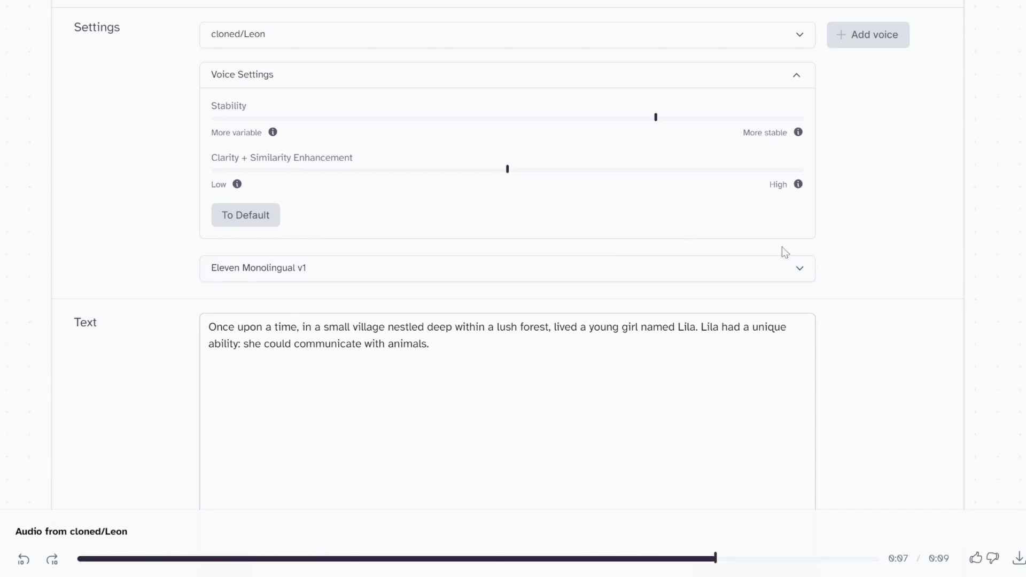
Step: Drop Stability to 50%, regenerate the story audio, and download it as an MP3
{"action": "scroll", "coordinate": [656, 193], "scroll_direction": "up", "scroll_amount": 2}
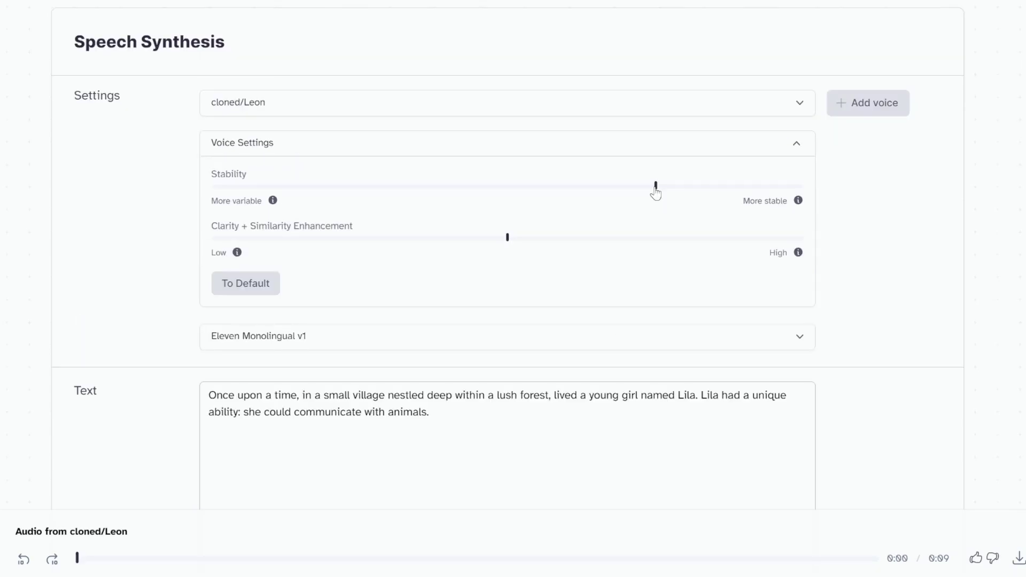
{"action": "left_click_drag", "start_coordinate": [656, 187], "coordinate": [507, 188]}
{"action": "scroll", "coordinate": [850, 373], "scroll_direction": "down", "scroll_amount": 3}
{"action": "left_click", "coordinate": [722, 470]}
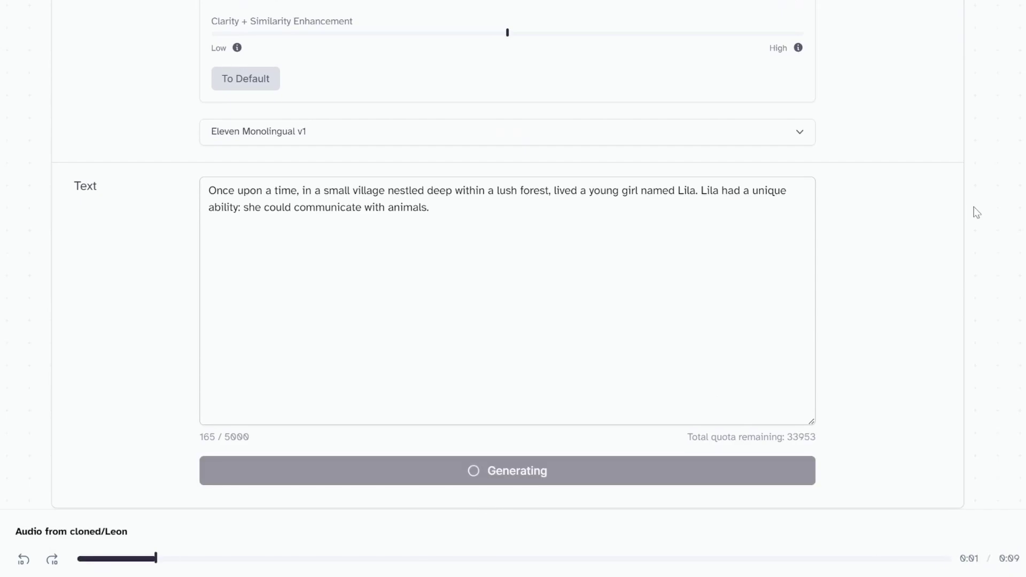
{"action": "scroll", "coordinate": [868, 453], "scroll_direction": "up", "scroll_amount": 3}
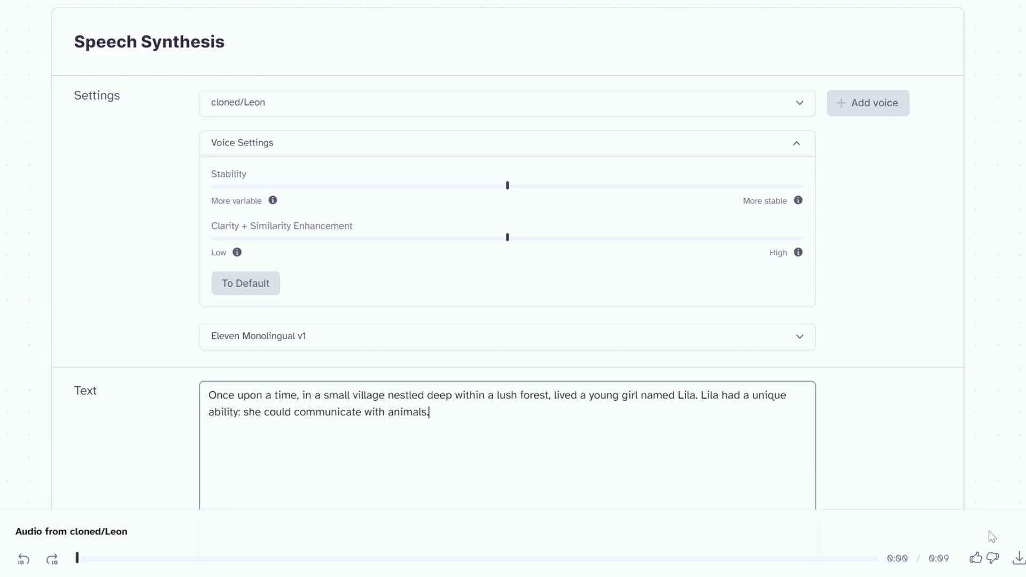
{"action": "left_click", "coordinate": [1019, 558]}
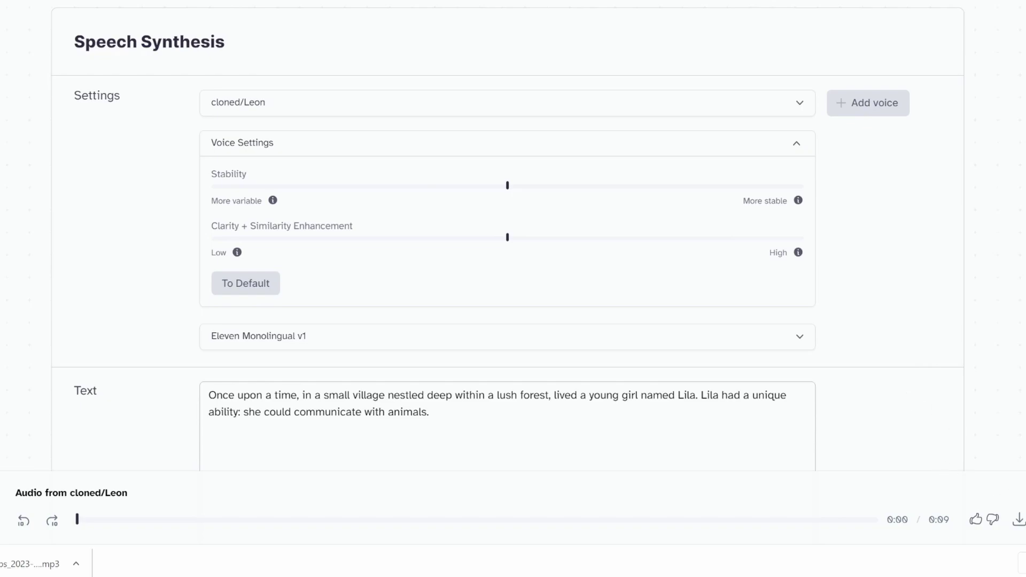
Step: Generate Leon speaking 'We can now use the cloned voices in our own apps!'
{"action": "type", "text": "We can now"}
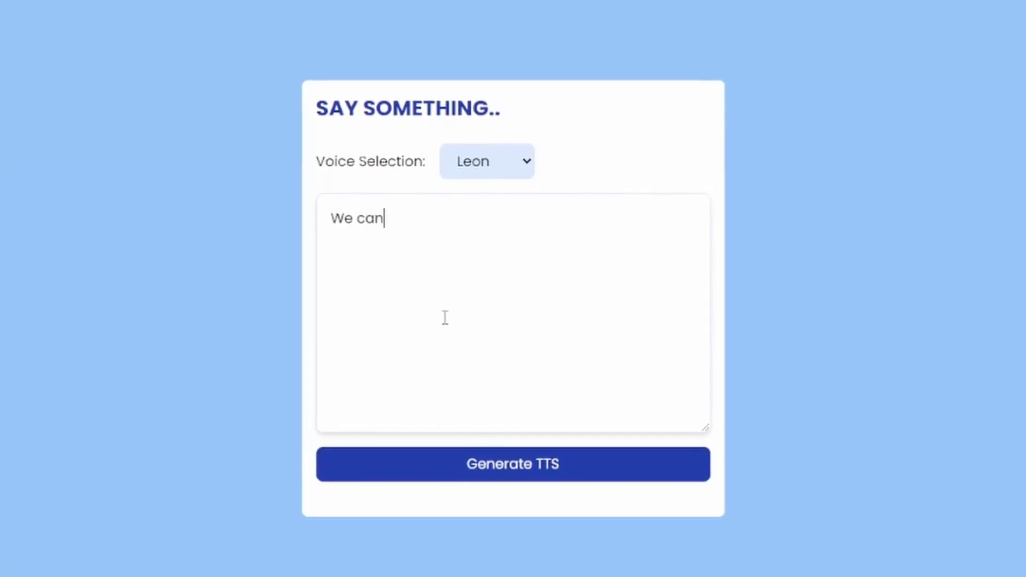
{"action": "type", "text": " use "}
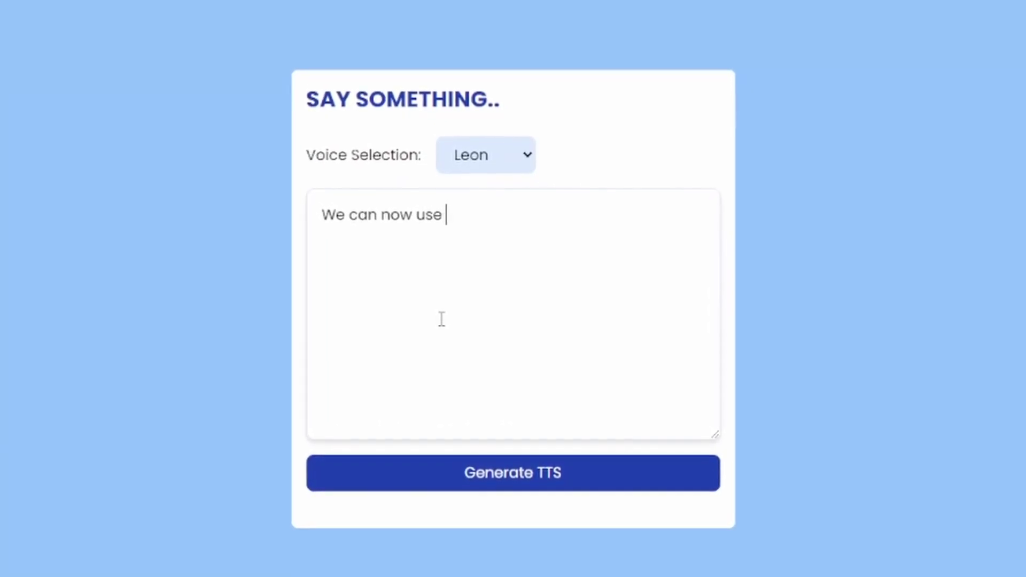
{"action": "type", "text": "the clon"}
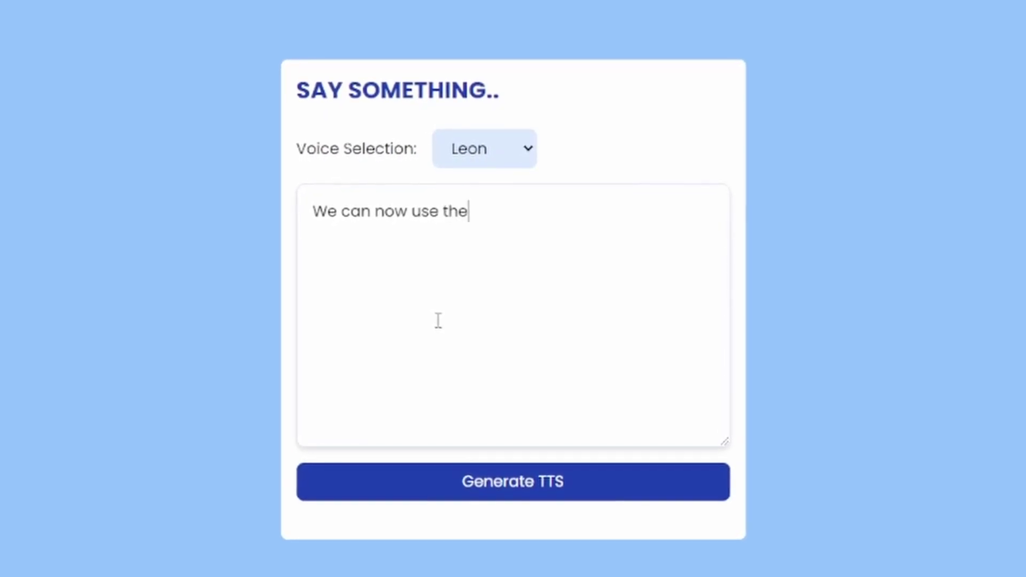
{"action": "type", "text": "ed voi"}
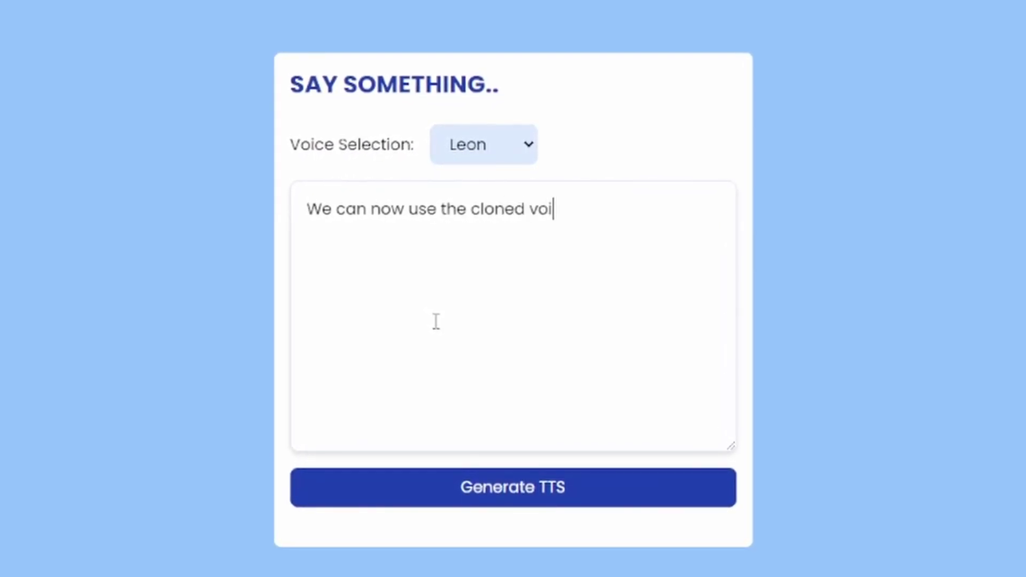
{"action": "type", "text": "ces in our "}
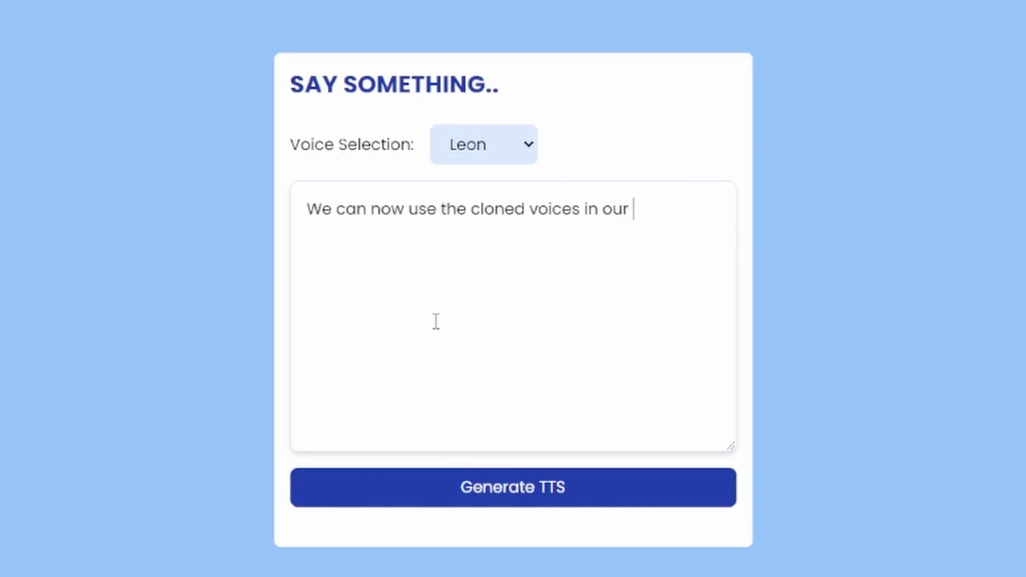
{"action": "type", "text": "own apps!"}
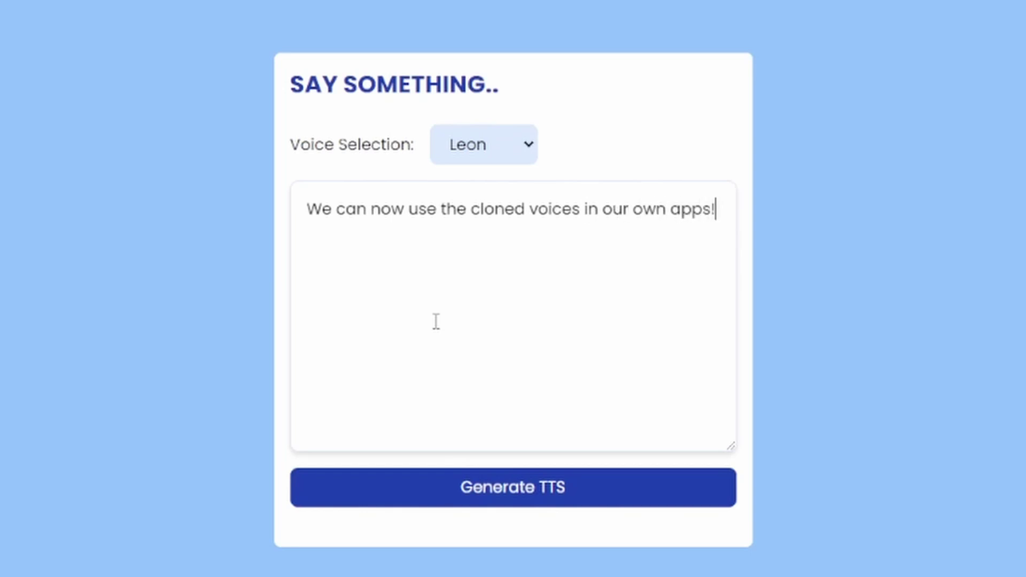
{"action": "left_click", "coordinate": [534, 497]}
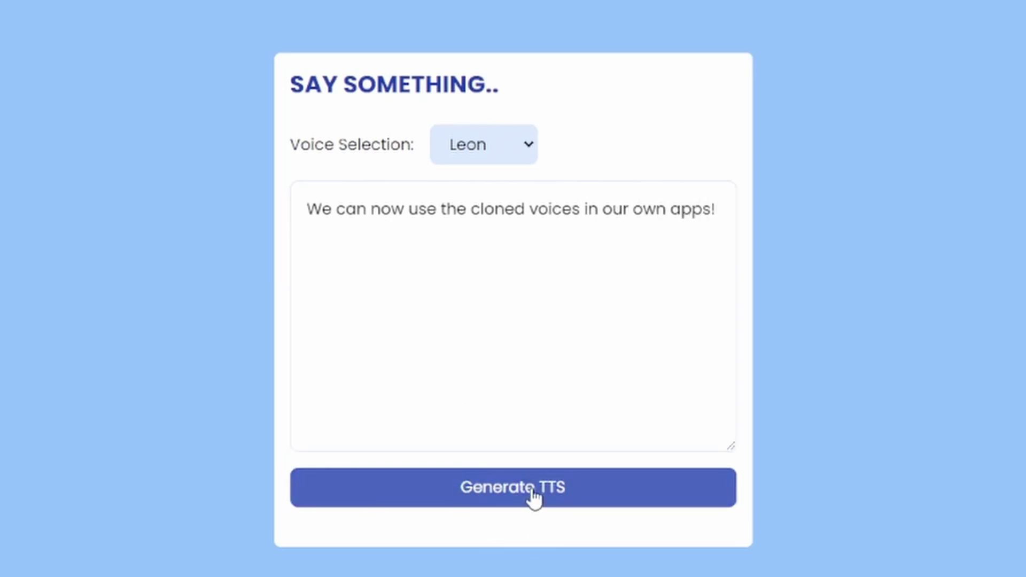